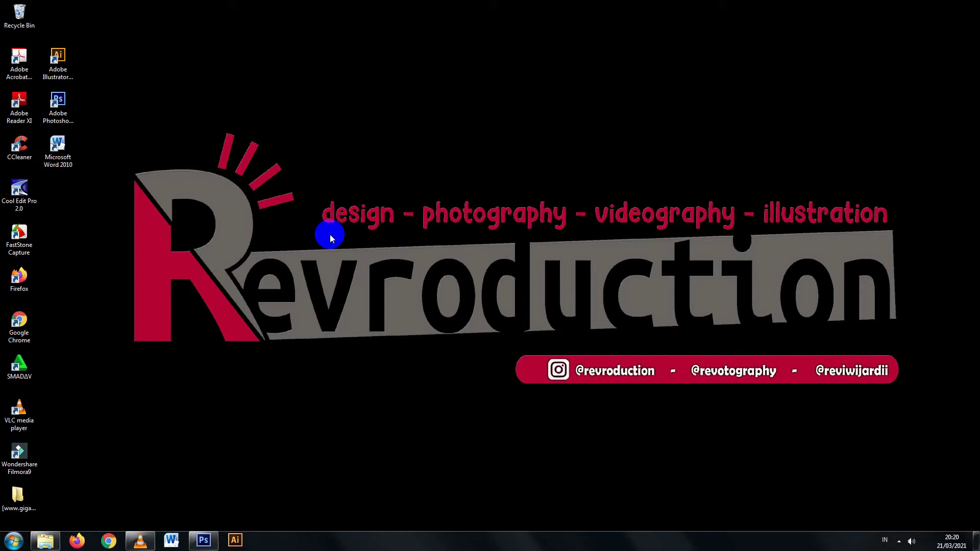
- Bring Photoshop forward and select each of the three 'Effek Tulisan' text layers in turn
click(203, 541)
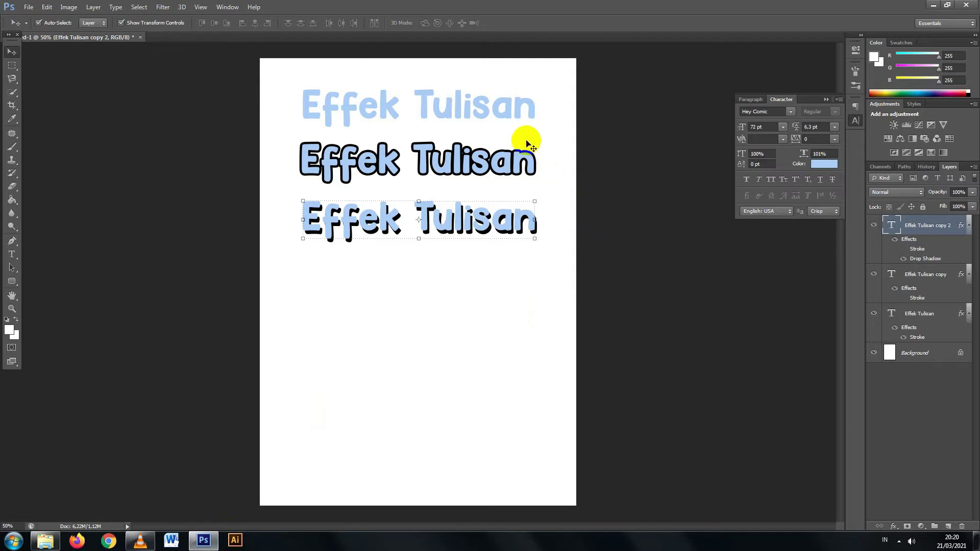
click(433, 115)
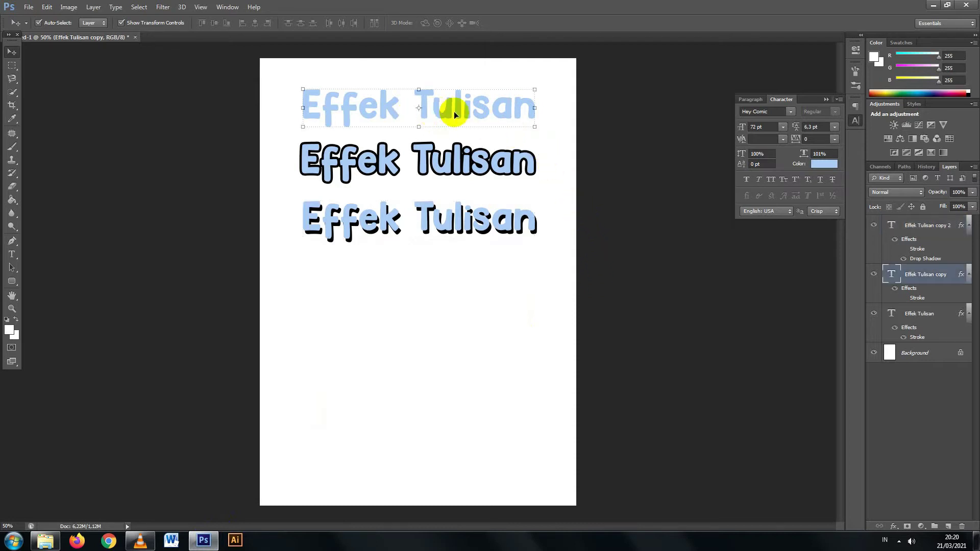
click(445, 172)
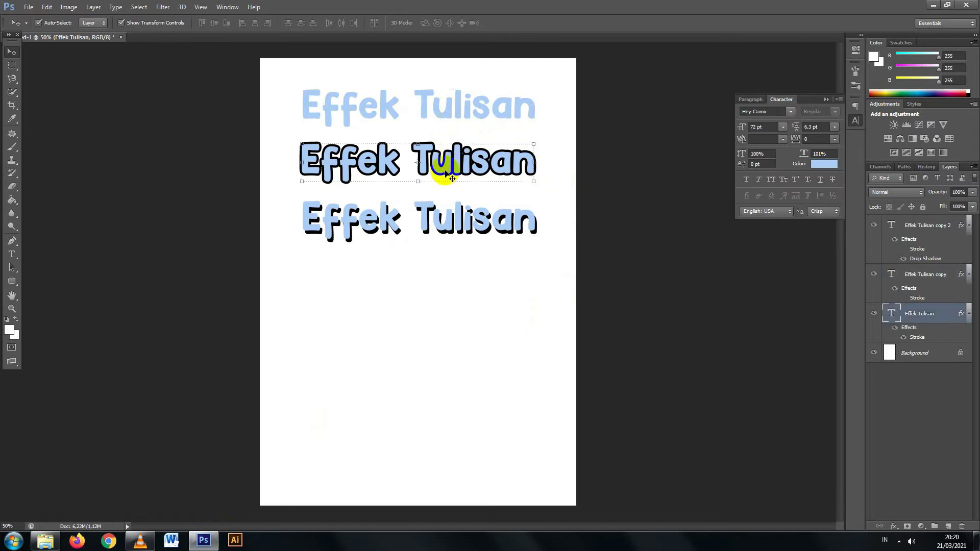
click(447, 229)
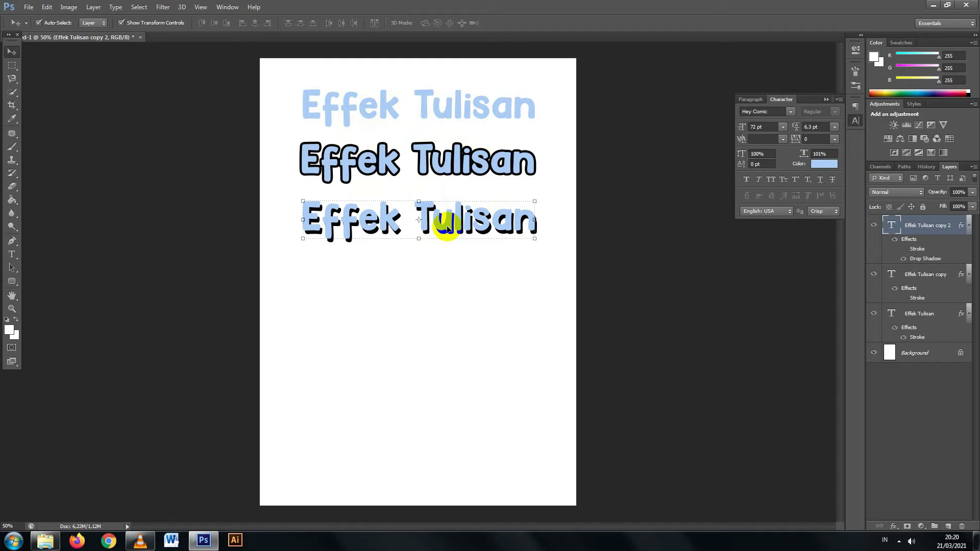
- Duplicate the third row below it and give the copy Bevel & Emboss at 184% depth
drag(447, 226, 444, 284)
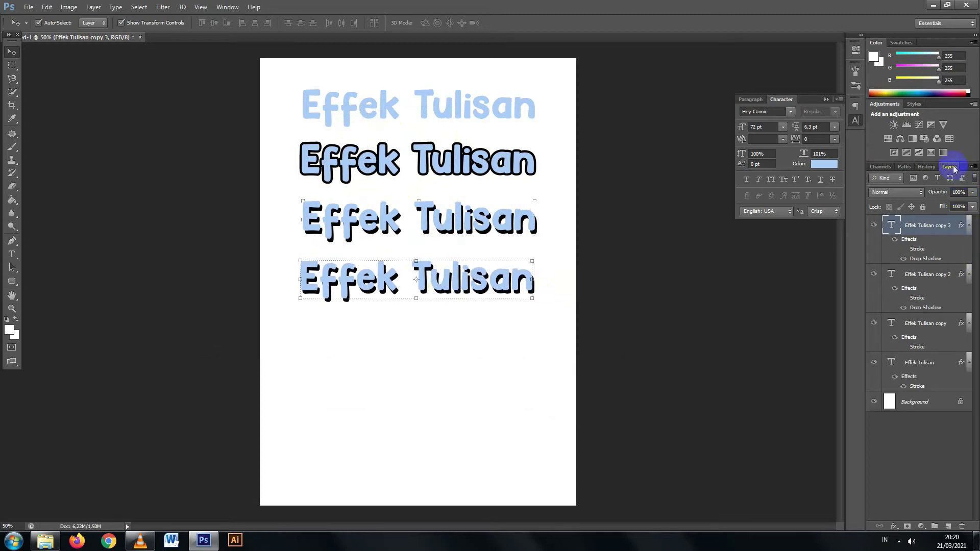
click(894, 526)
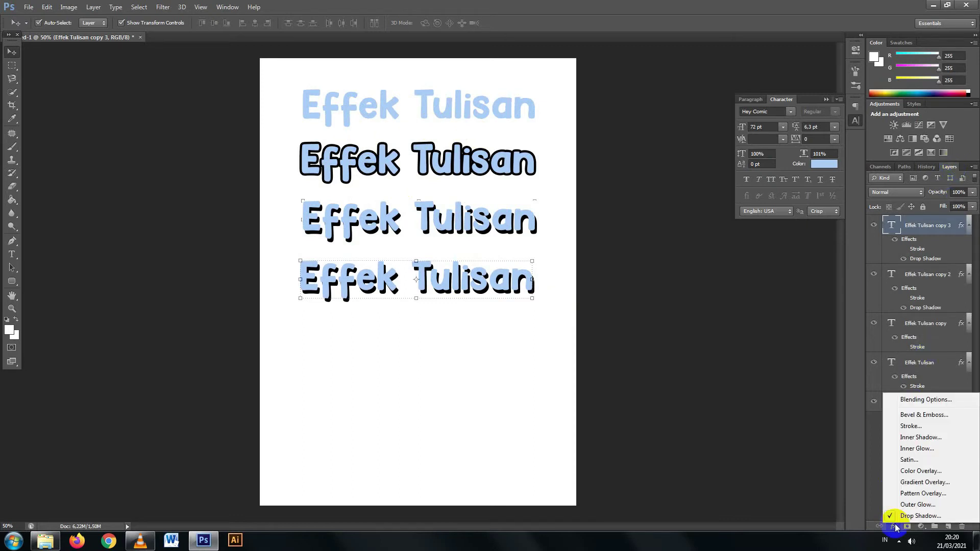
click(925, 415)
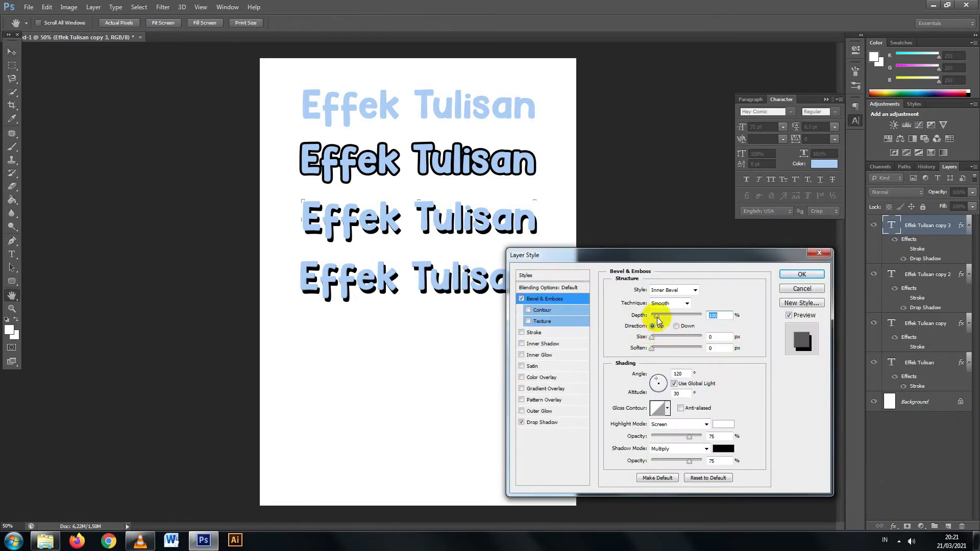
drag(657, 316, 655, 341)
click(653, 338)
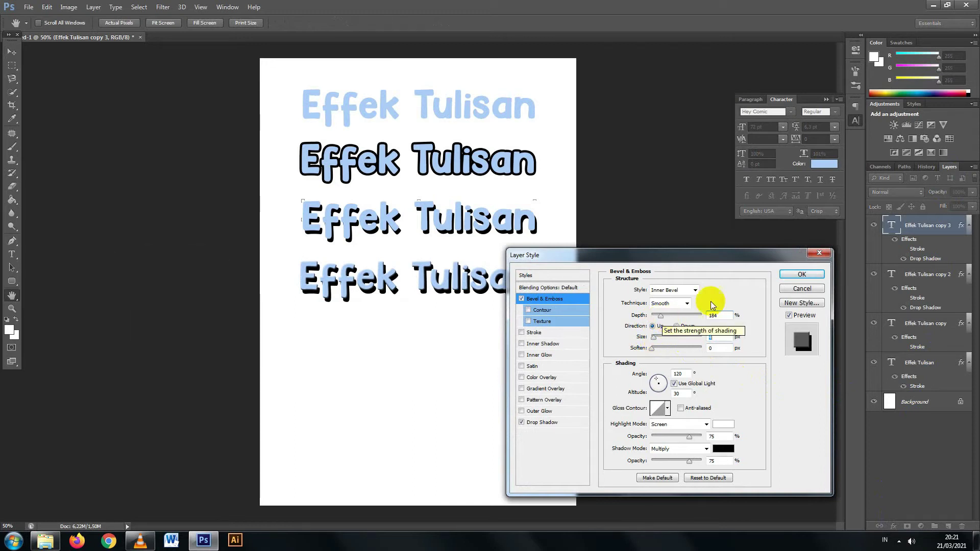
click(791, 276)
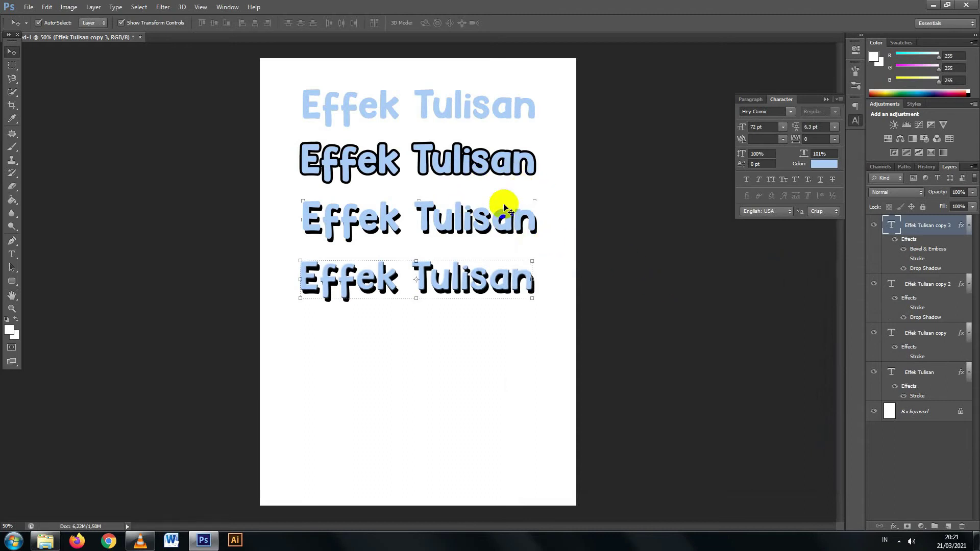
- Copy the outlined second row to the bottom and apply Bevel & Emboss at 195% depth
click(465, 183)
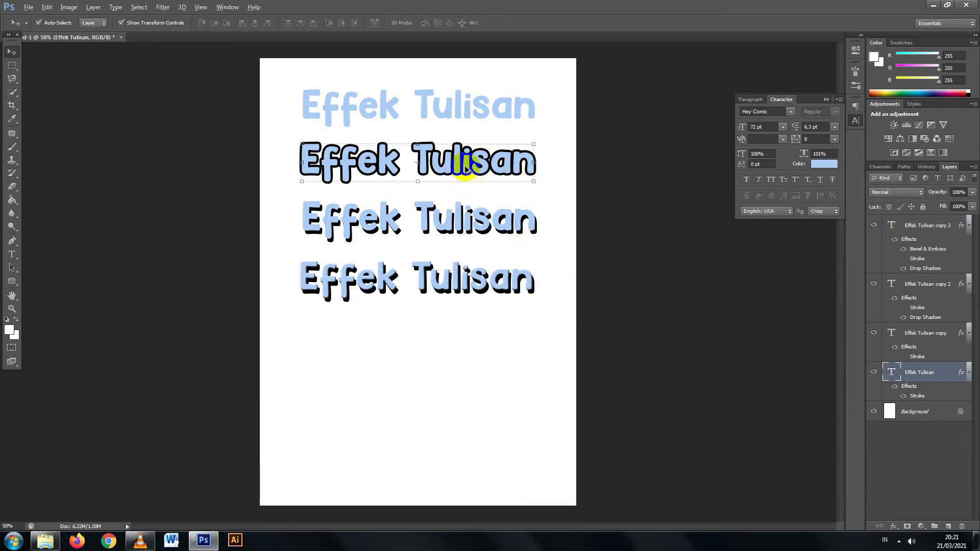
drag(465, 182, 461, 345)
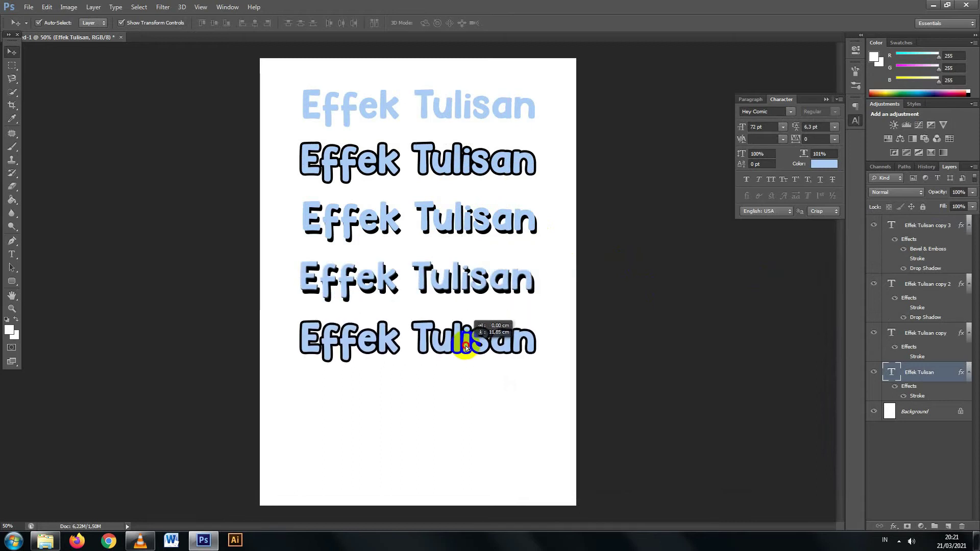
click(895, 526)
click(919, 419)
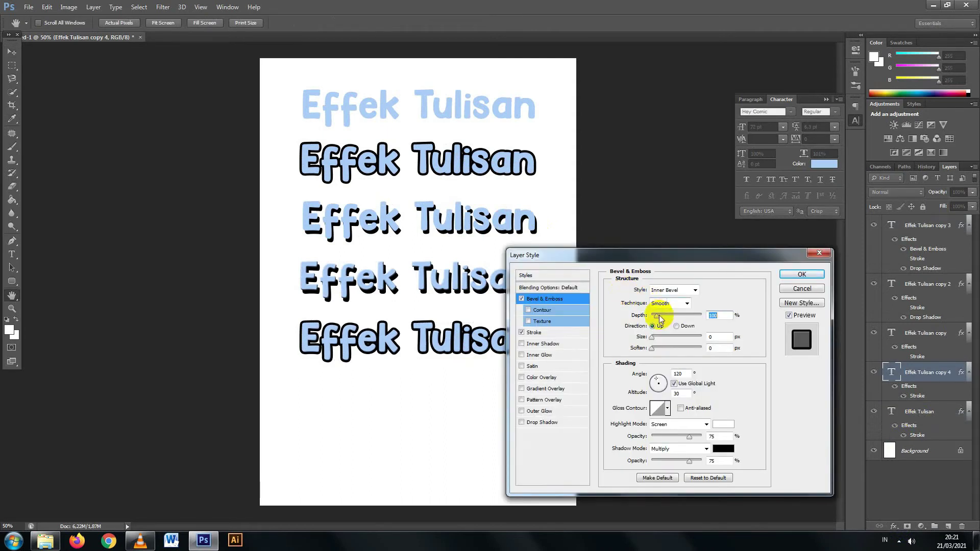
drag(657, 317, 661, 317)
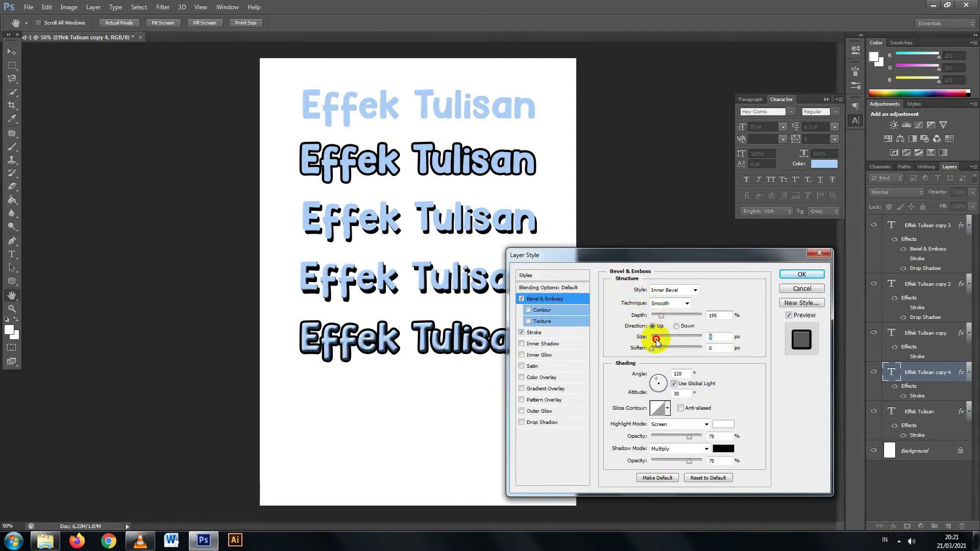
click(654, 339)
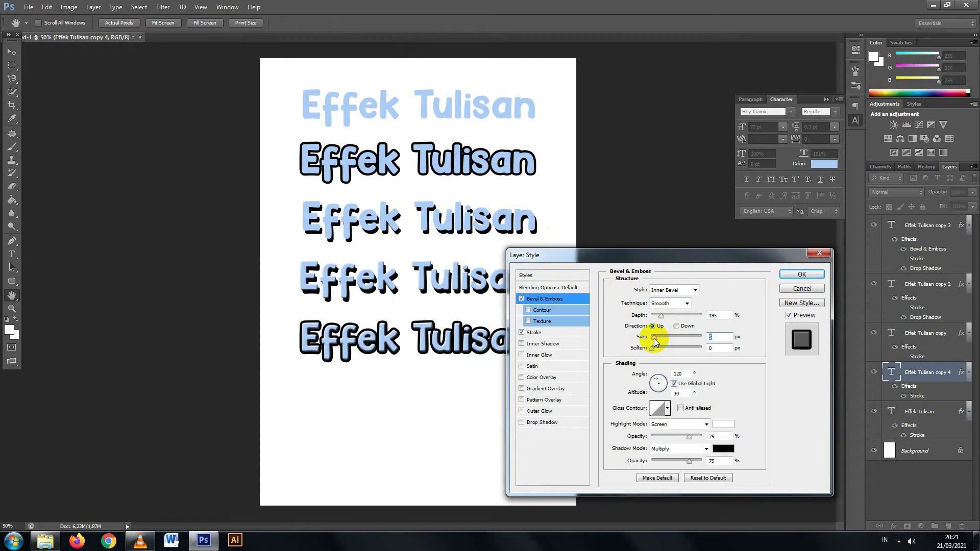
key(Return)
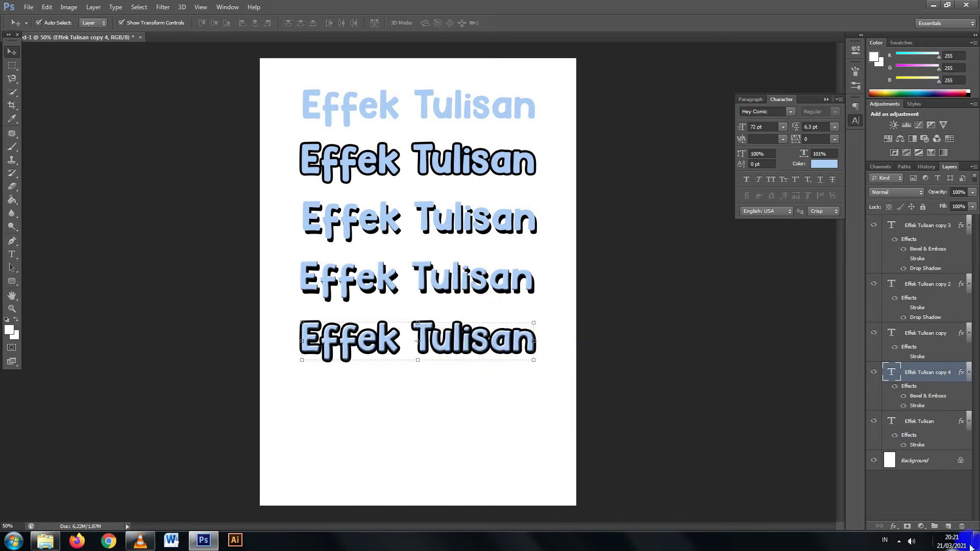
- Add a Normal-mode blue drop shadow, 75% opacity and 18 px distance, to the fifth row
click(895, 526)
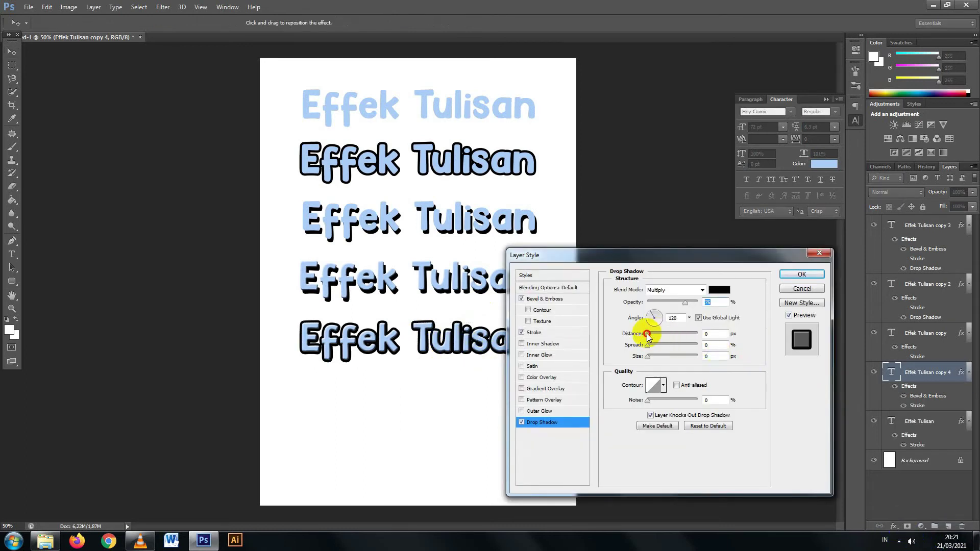
drag(648, 333, 658, 339)
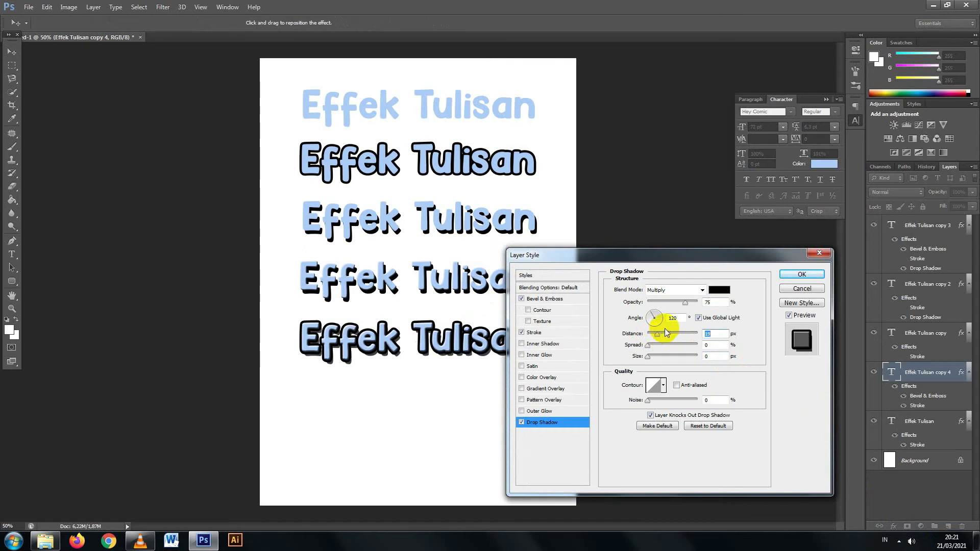
click(702, 290)
click(659, 27)
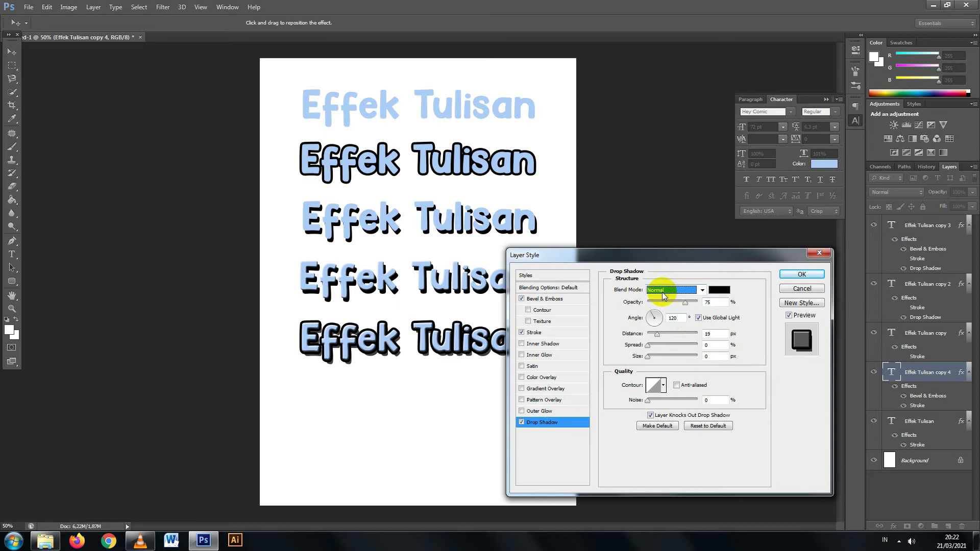
click(721, 291)
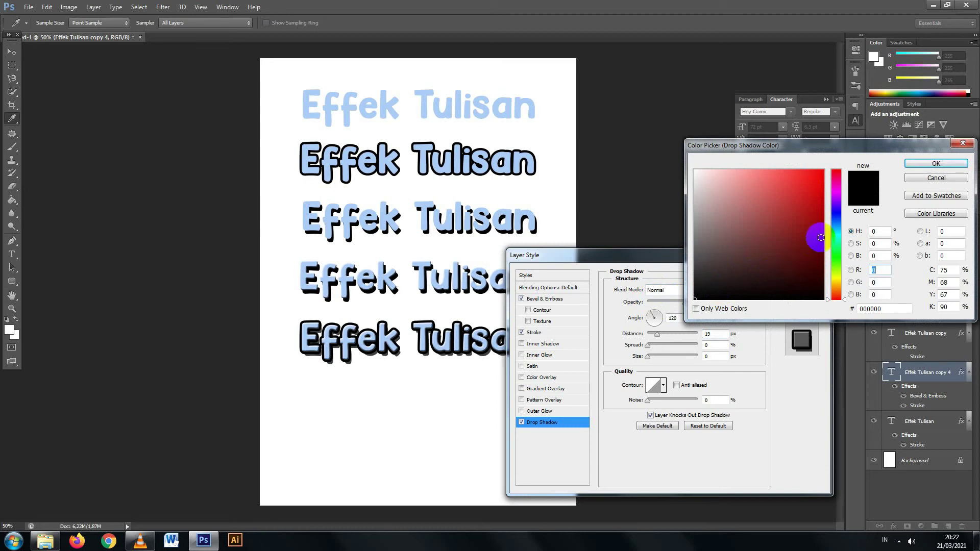
click(838, 217)
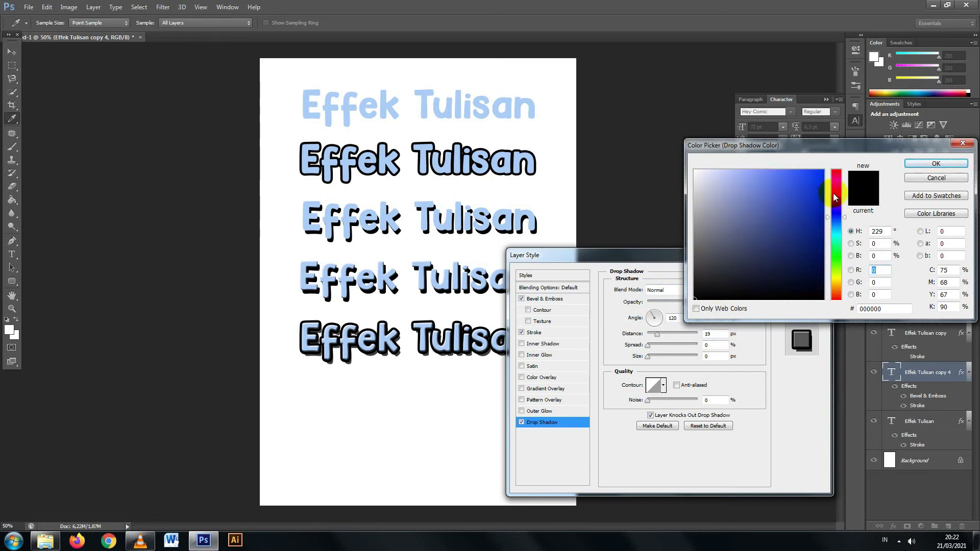
click(820, 183)
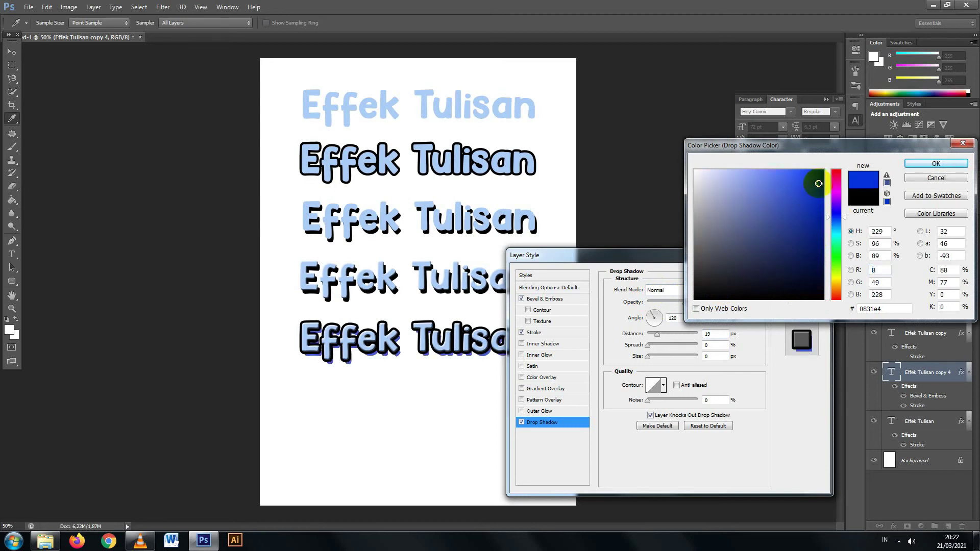
click(929, 163)
drag(657, 335, 658, 338)
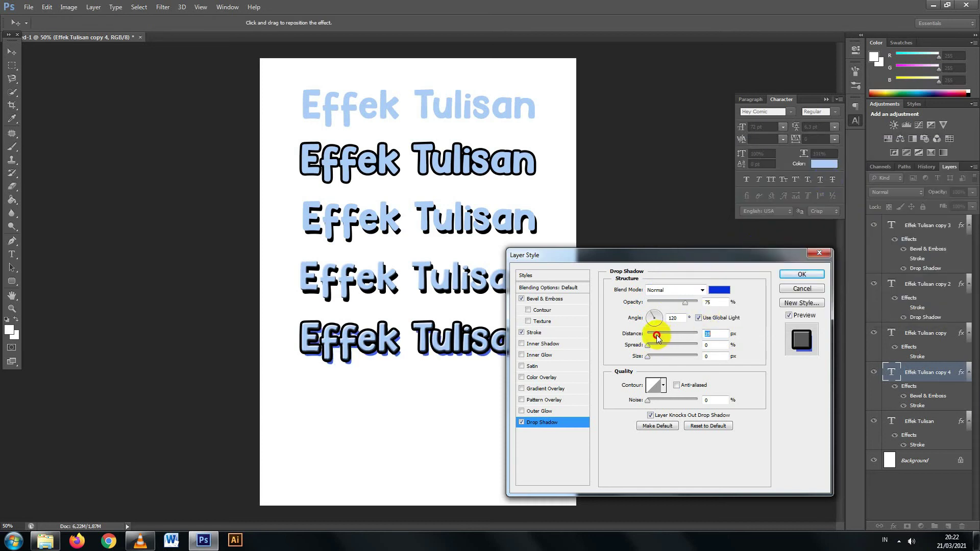
click(803, 274)
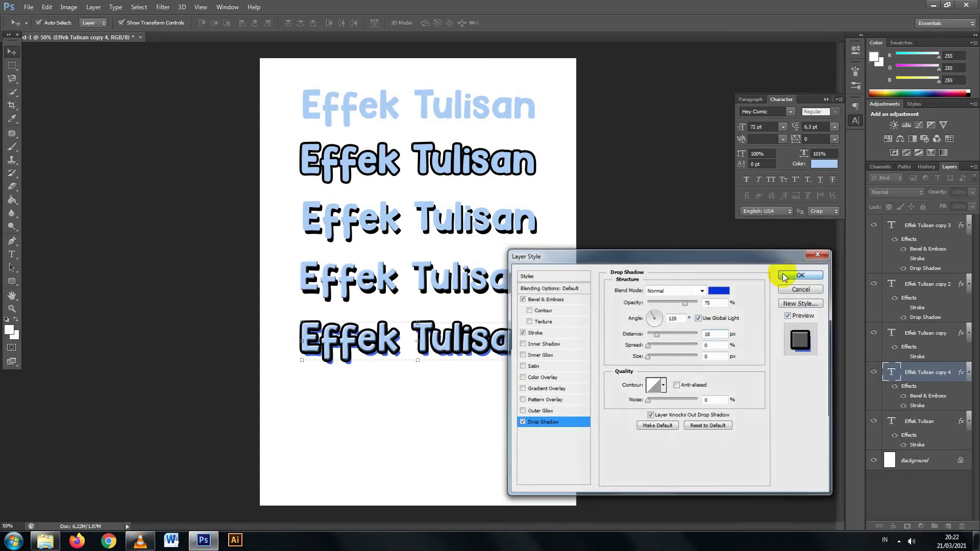
click(598, 292)
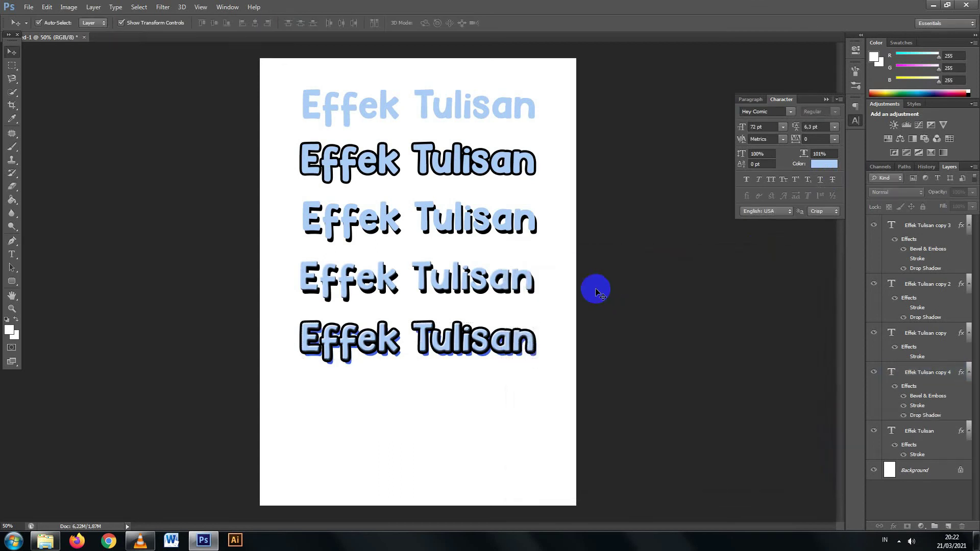